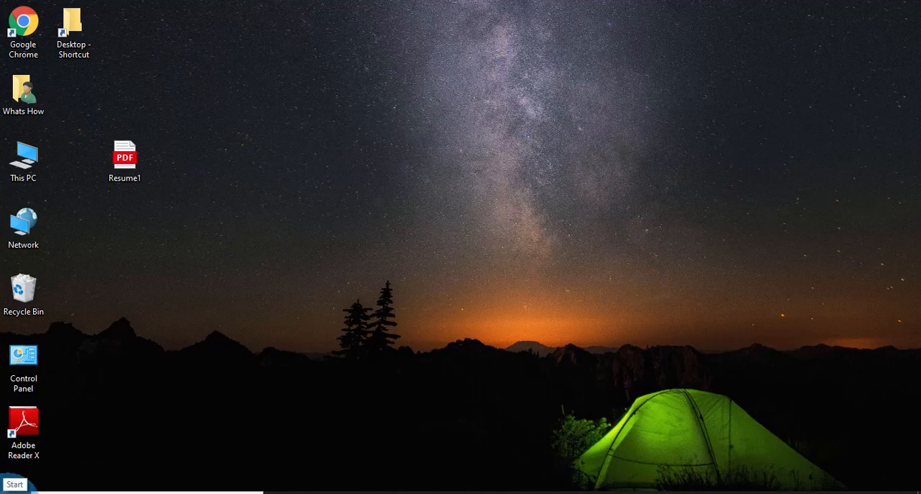
- Launch Word and reduce its window so the Resume1 PDF on the desktop stays accessible
click(16, 489)
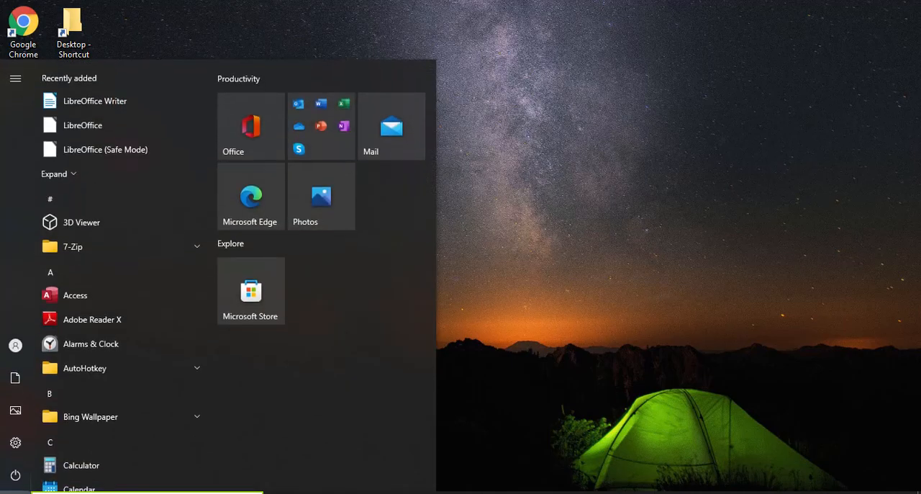
text(word)
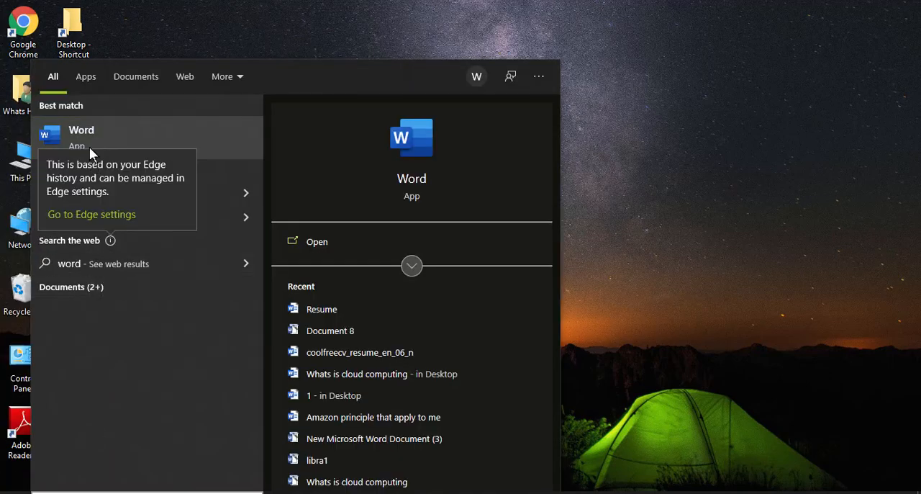
click(89, 141)
click(876, 14)
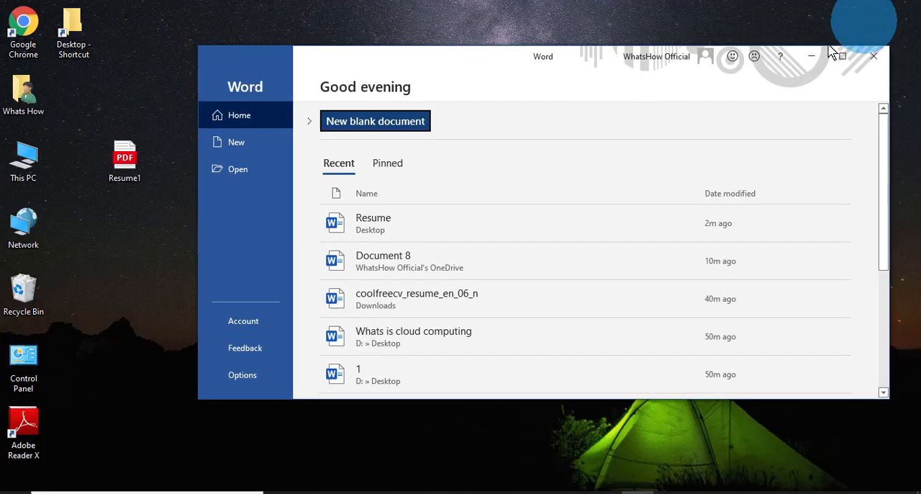
- Open the desktop's Resume1 PDF in Word, accept the conversion to an editable document, and maximize the window
drag(149, 127, 84, 171)
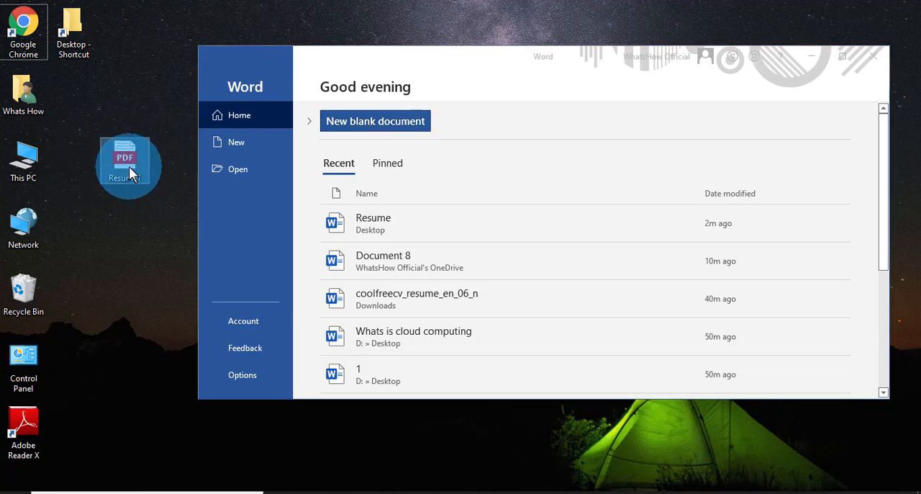
drag(118, 160, 480, 209)
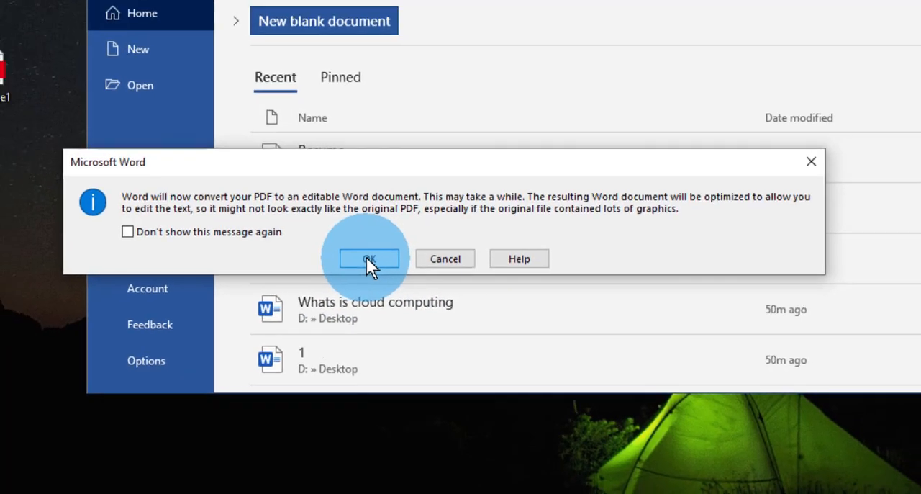
click(350, 240)
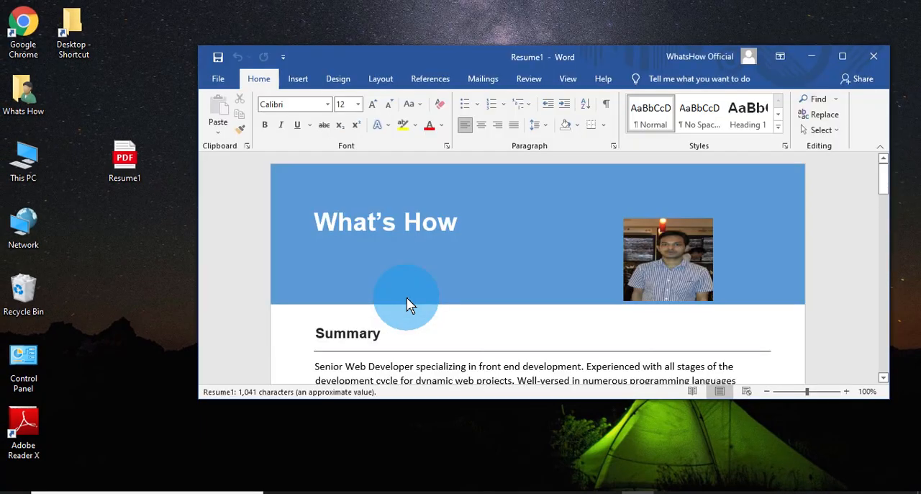
click(842, 56)
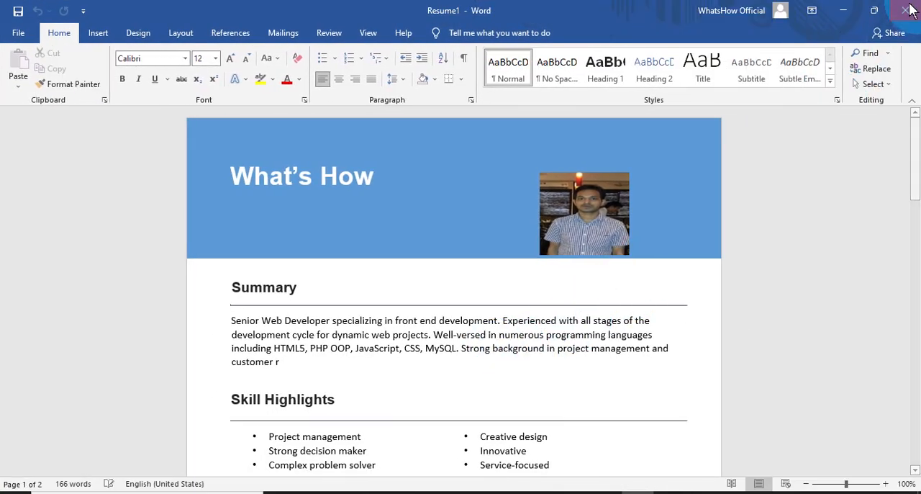
click(874, 10)
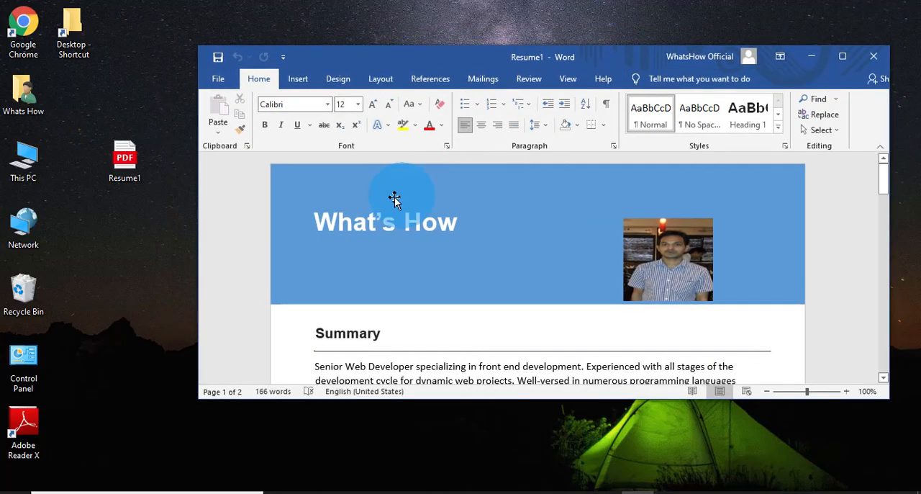
click(842, 56)
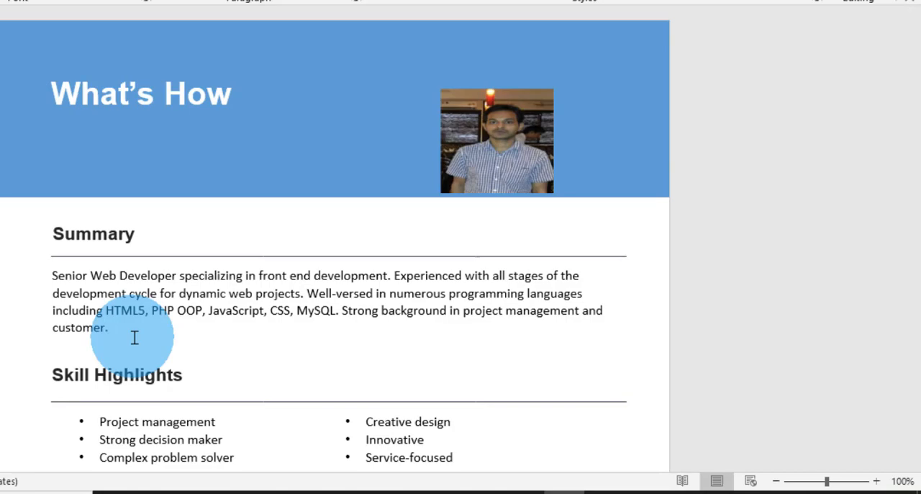
- Apply the first Inner shadow preset to the photo in the resume's blue banner
click(500, 140)
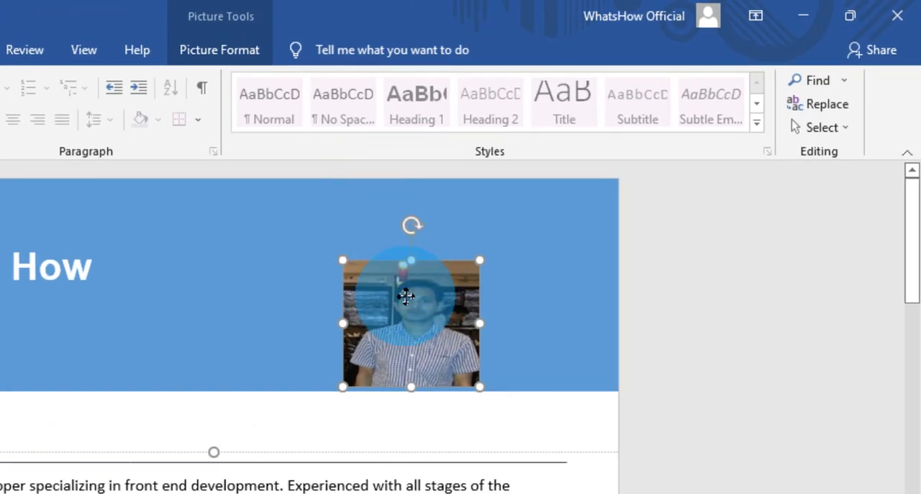
right_click(406, 295)
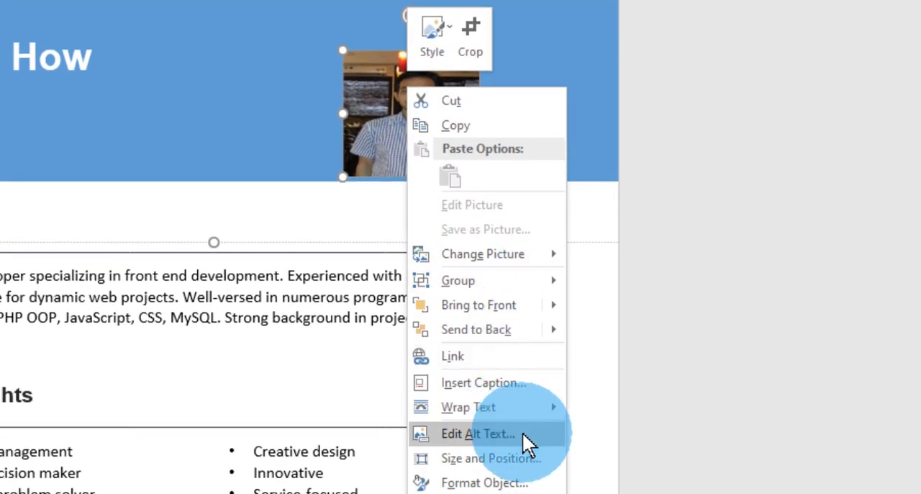
click(526, 481)
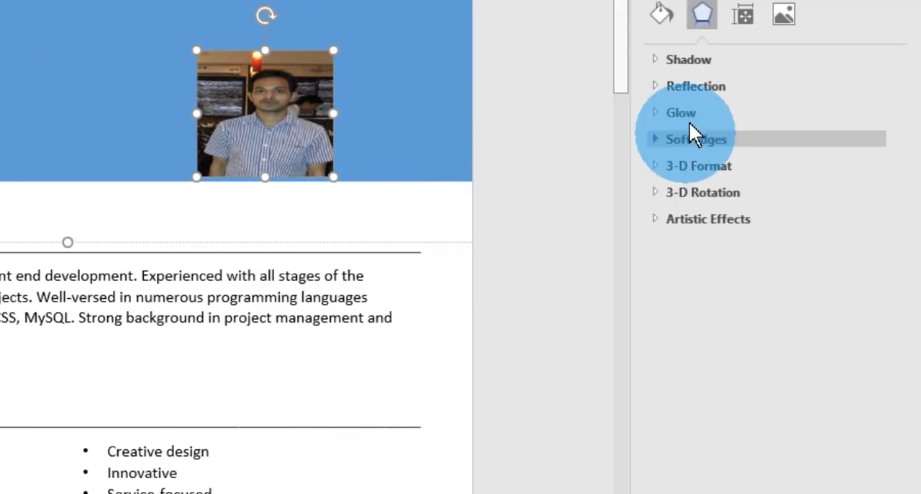
click(656, 60)
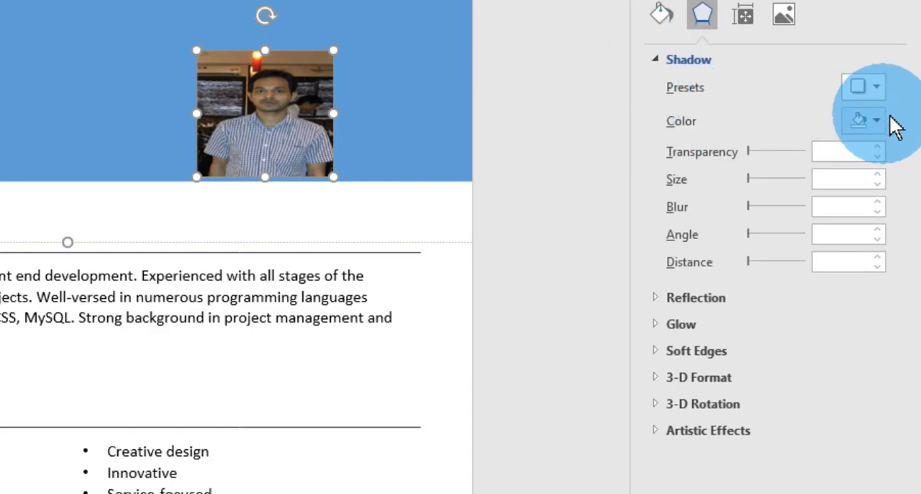
click(873, 86)
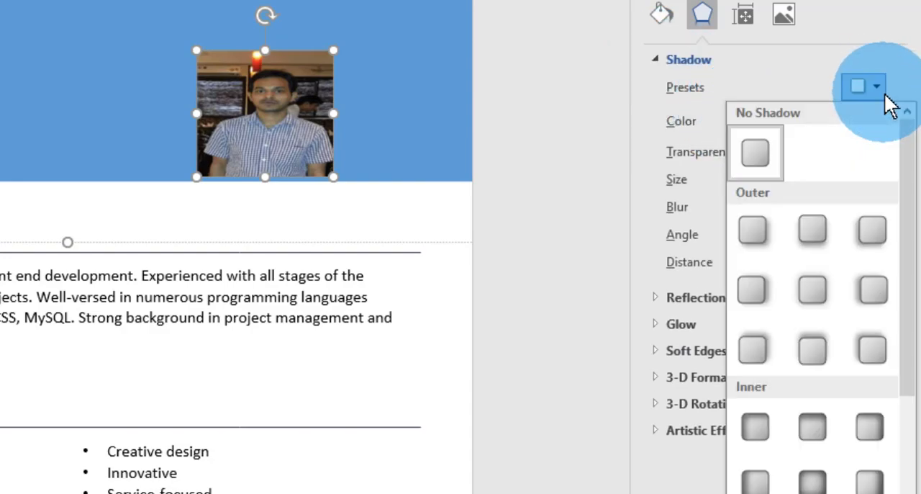
click(758, 426)
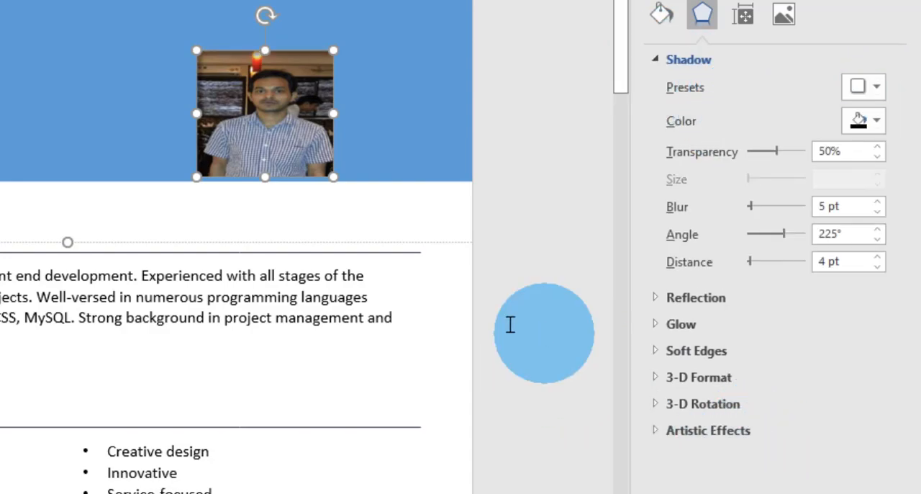
- Set the text shadow colour to red and close the text effects formatting options
click(344, 149)
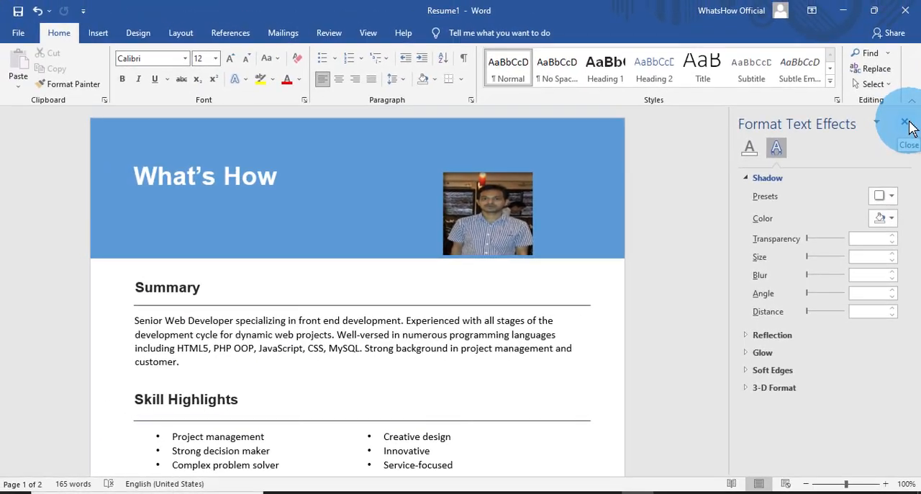
click(890, 218)
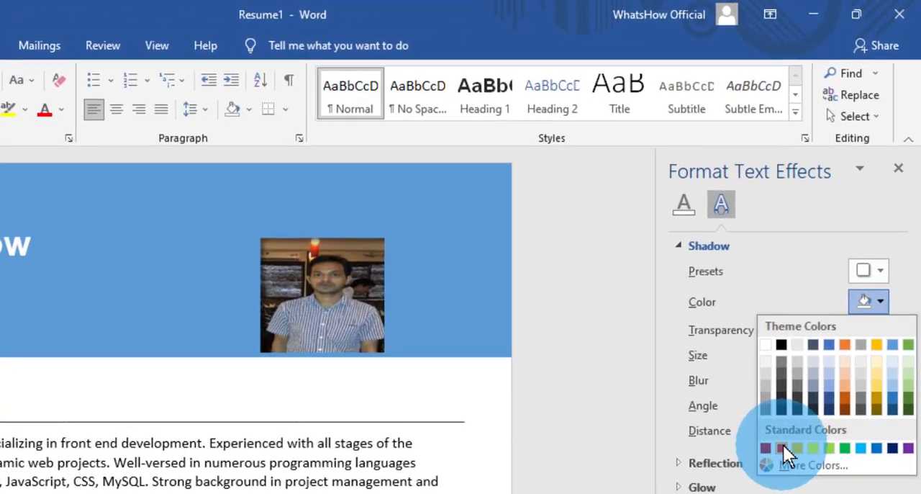
click(807, 364)
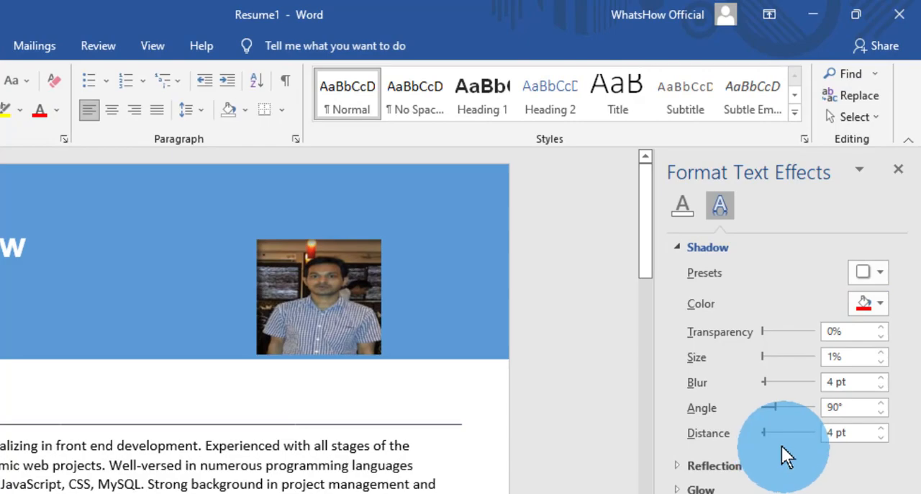
click(585, 359)
click(898, 169)
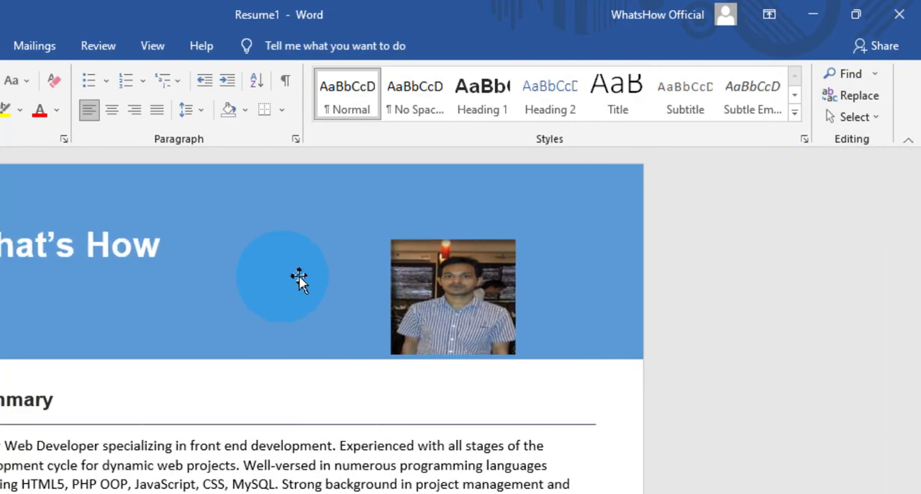
- Try to delete all the text in the "What's How" title box on the banner
click(435, 294)
click(254, 295)
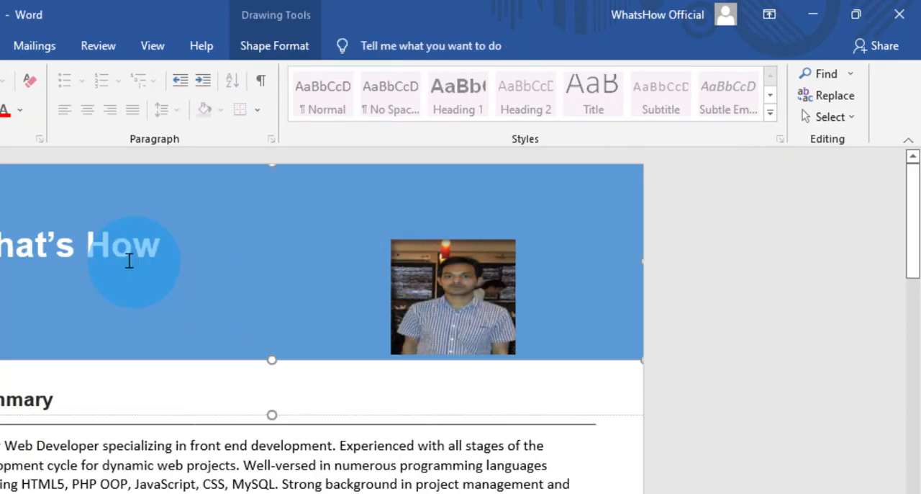
click(226, 179)
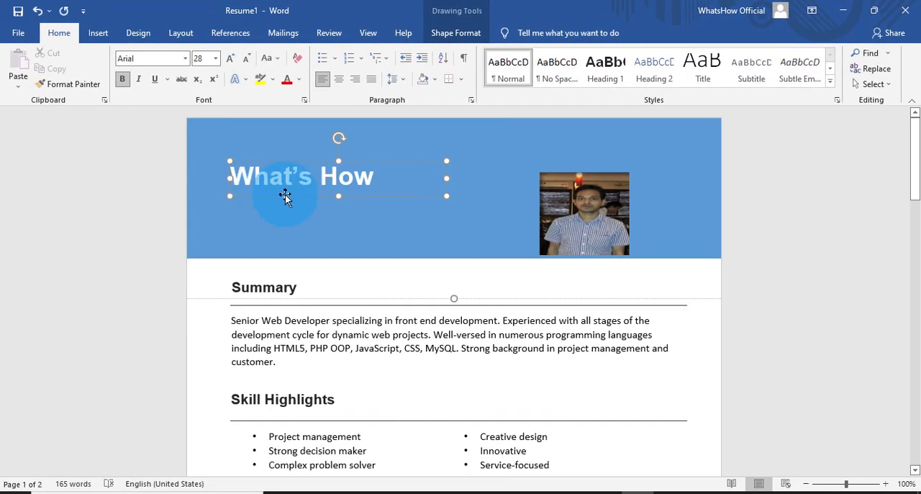
key(ctrl+a)
key(Delete)
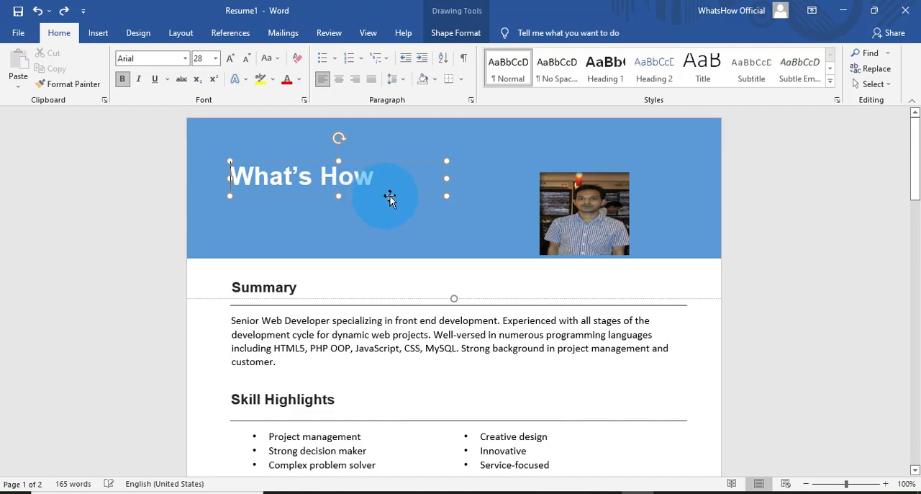
- Enlarge the "What's How" title's text box and increase the font size of its text
drag(445, 197, 495, 222)
drag(381, 181, 227, 177)
click(241, 62)
click(684, 215)
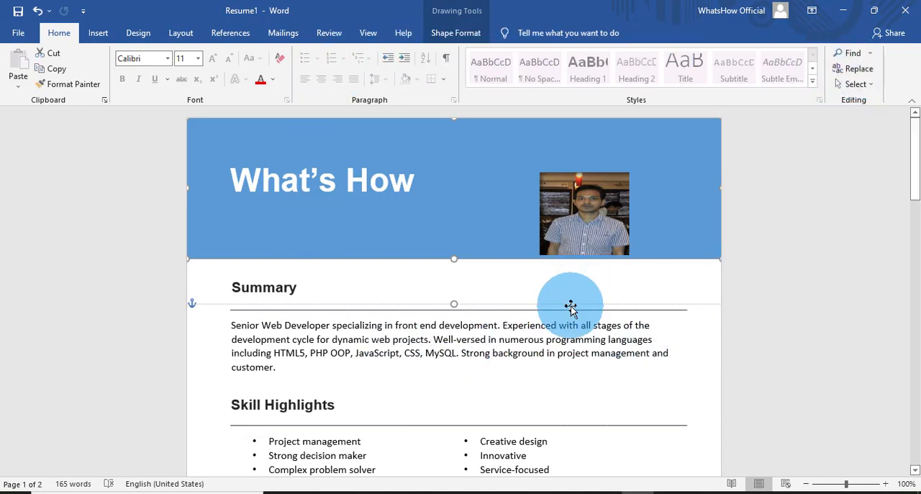
- Save the document to the Desktop as a Word Document named "Resume-1 Converted"
click(20, 36)
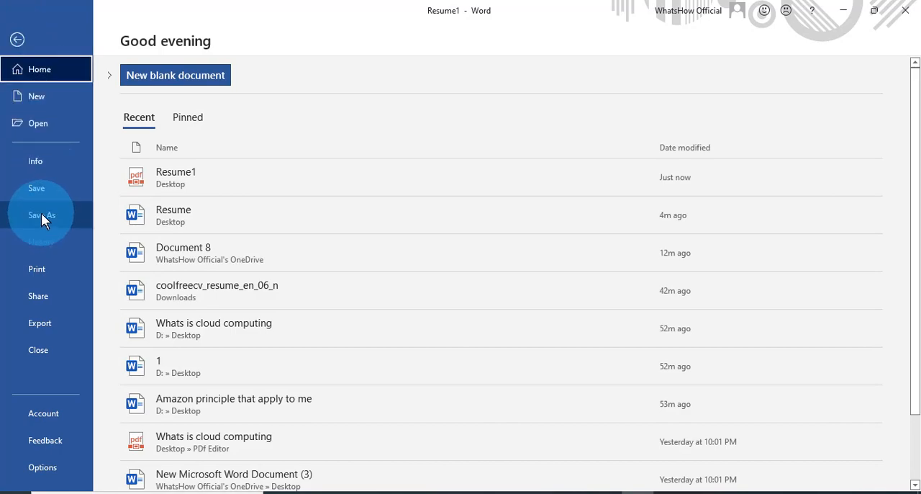
click(40, 189)
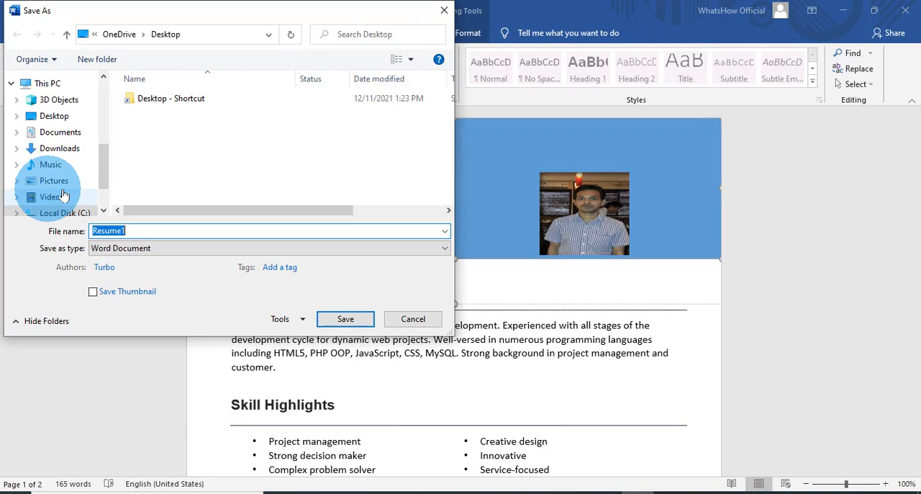
click(137, 232)
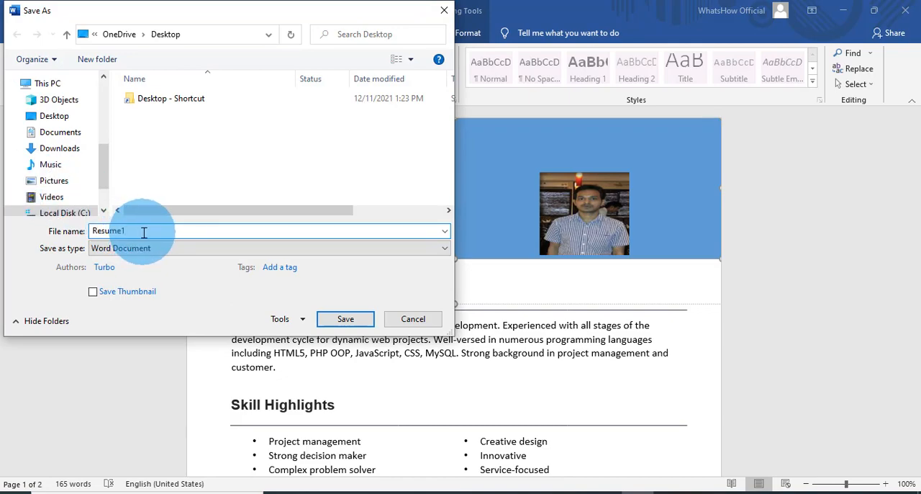
key(BackSpace)
text(-1 Converted)
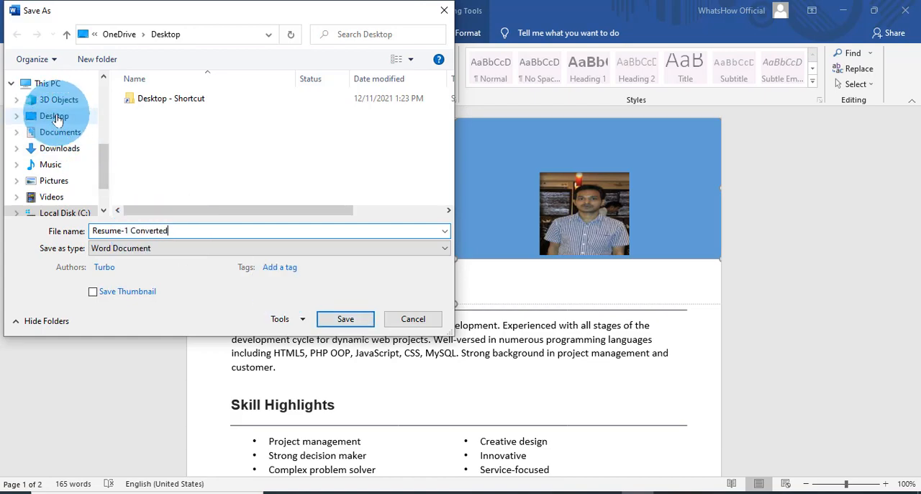
click(58, 116)
click(342, 320)
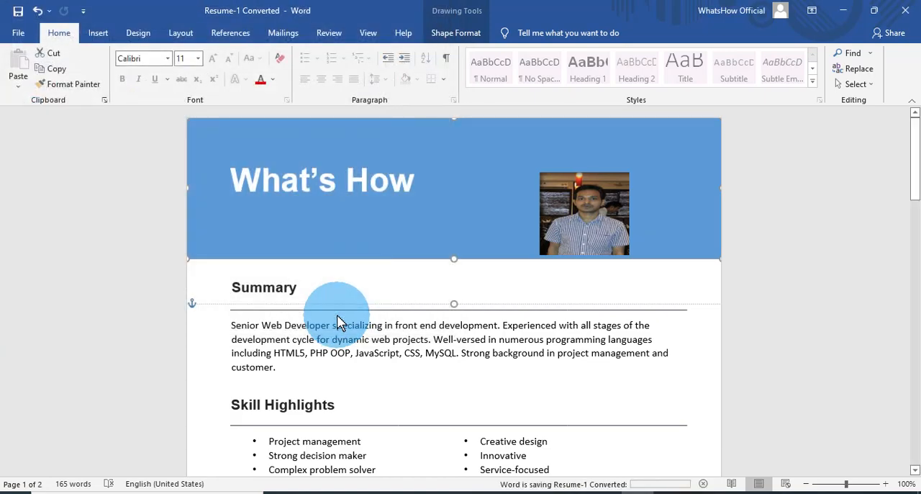
- Move the Resume-1 Converted file's icon to open desktop space, and show the document side by side with Resume1.pdf
click(844, 10)
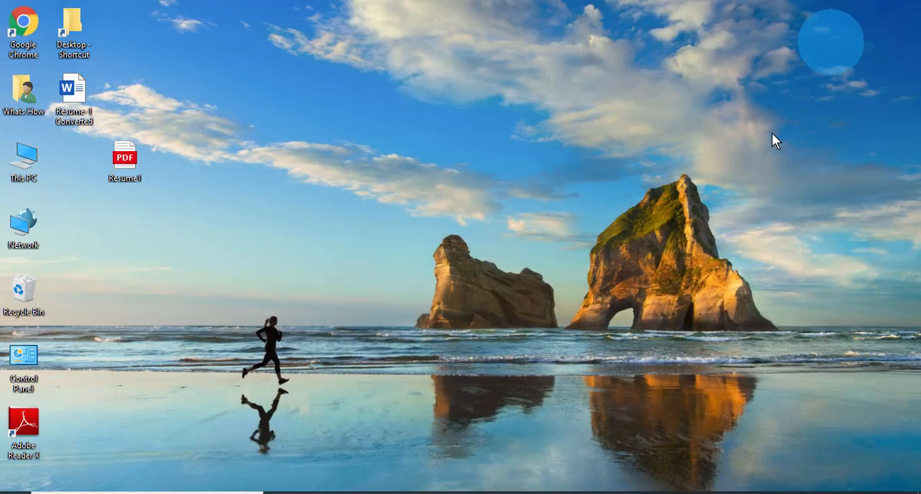
drag(70, 96, 308, 214)
click(124, 164)
double_click(326, 229)
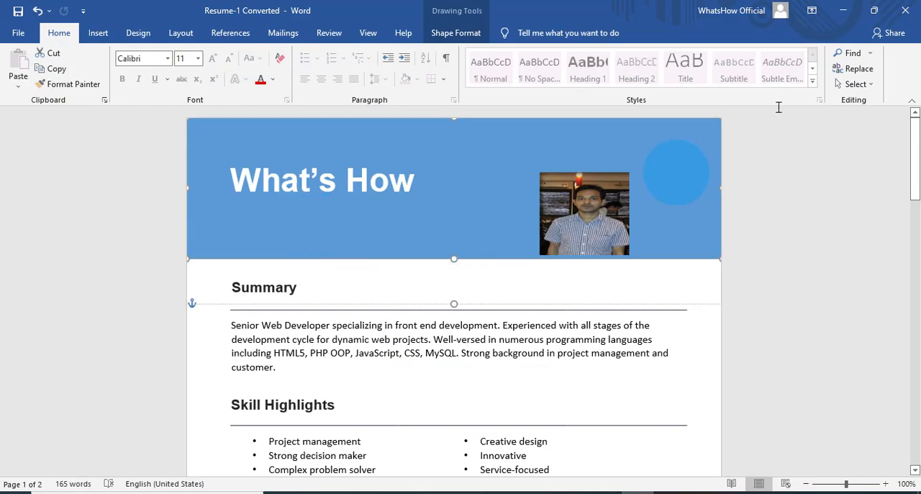
click(869, 11)
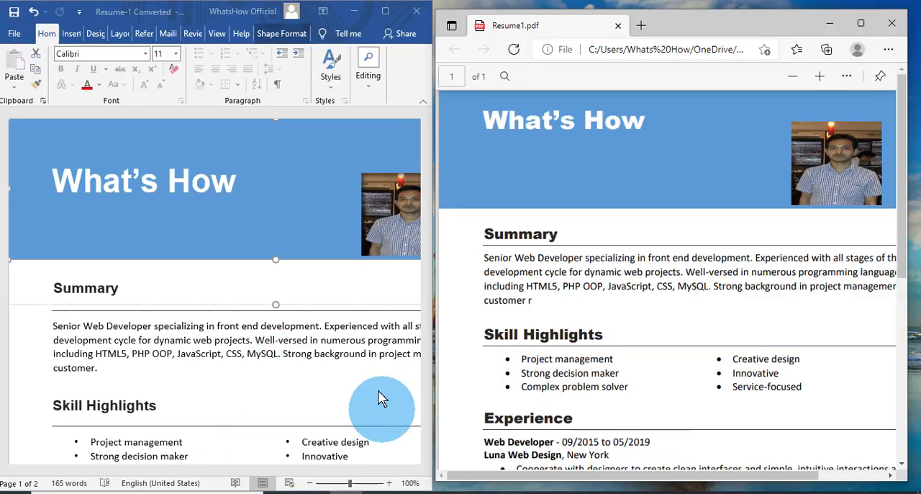
- Compare the content and layout of the Resume-1 Converted document with the original Resume1.pdf, and close the PDF
click(597, 57)
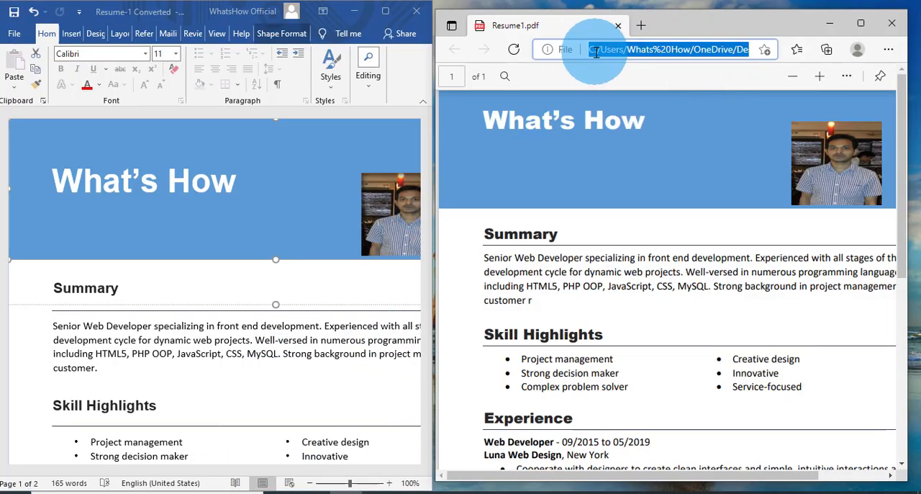
click(296, 196)
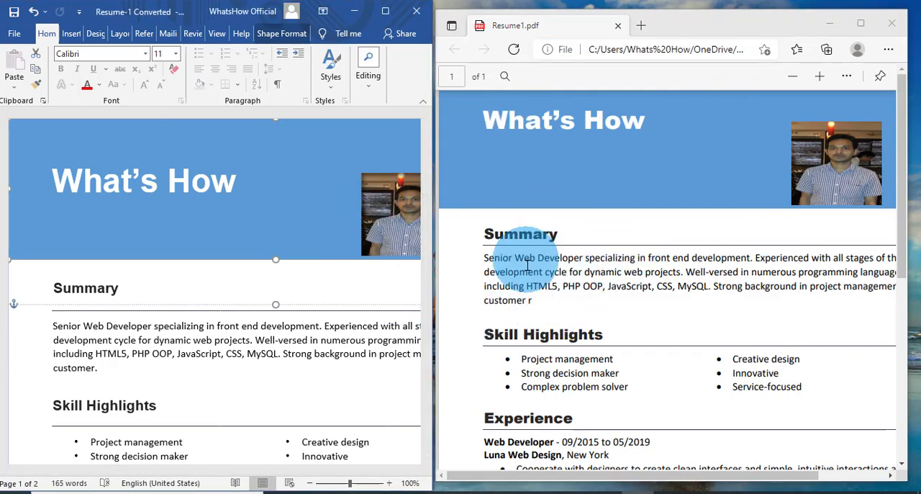
click(555, 267)
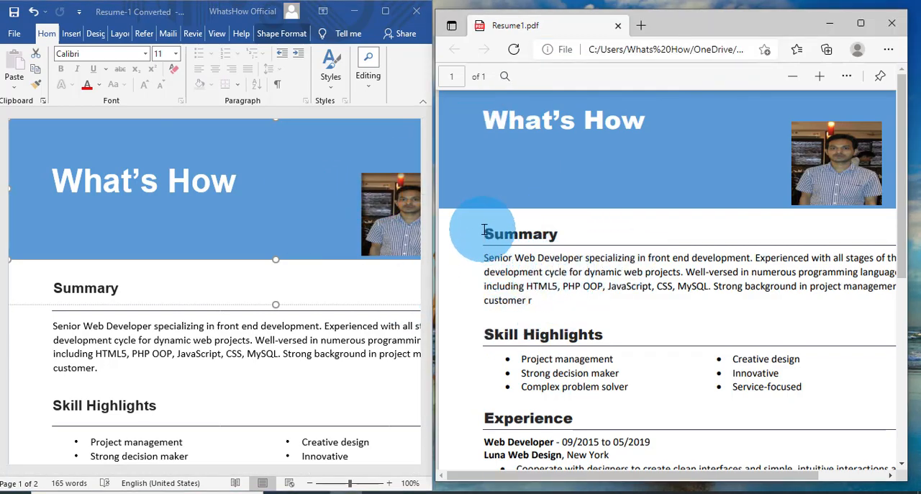
click(252, 291)
scroll(252, 297, down, 5)
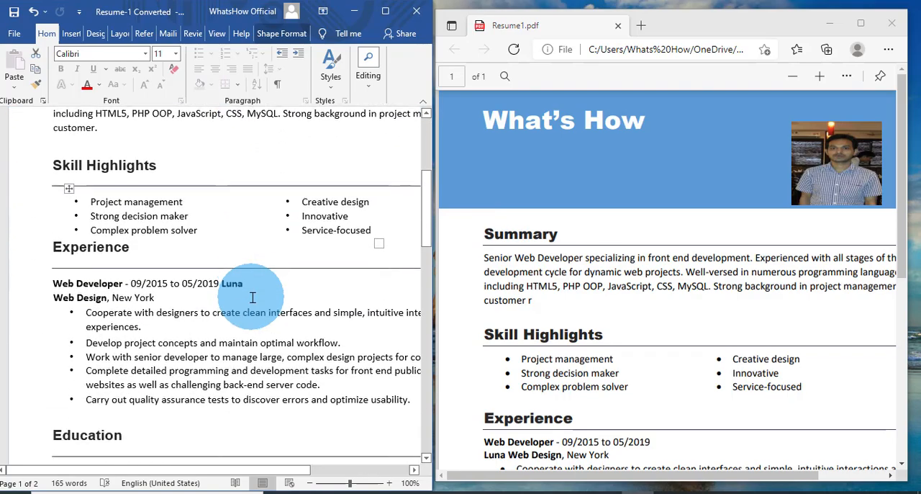
scroll(253, 298, down, 10)
scroll(253, 297, down, 7)
scroll(253, 297, up, 6)
scroll(252, 297, up, 15)
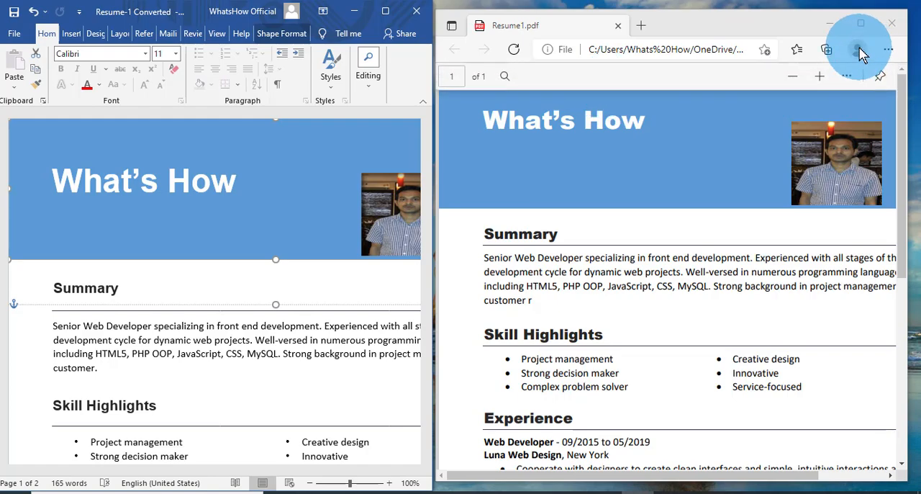
click(892, 29)
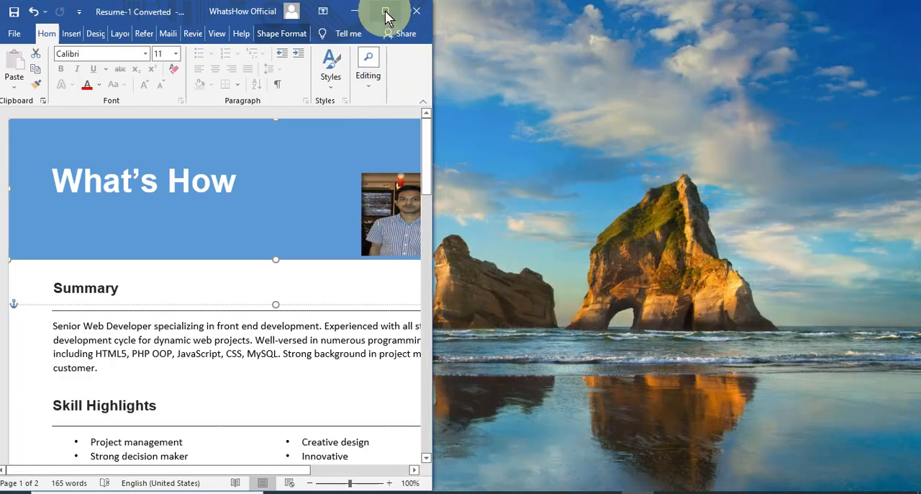
- Maximize the document and set up a copy on the Desktop in PDF format with the file name "Resume-1 Converted 2"
click(386, 16)
click(13, 33)
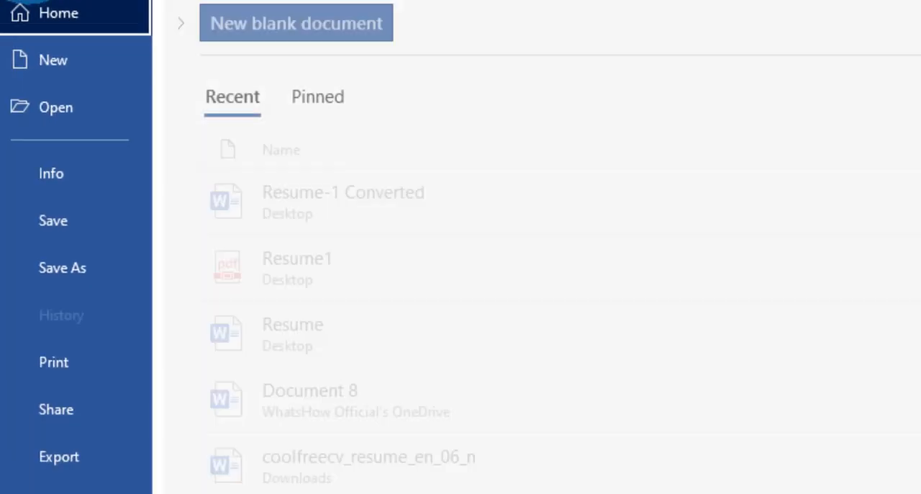
click(46, 284)
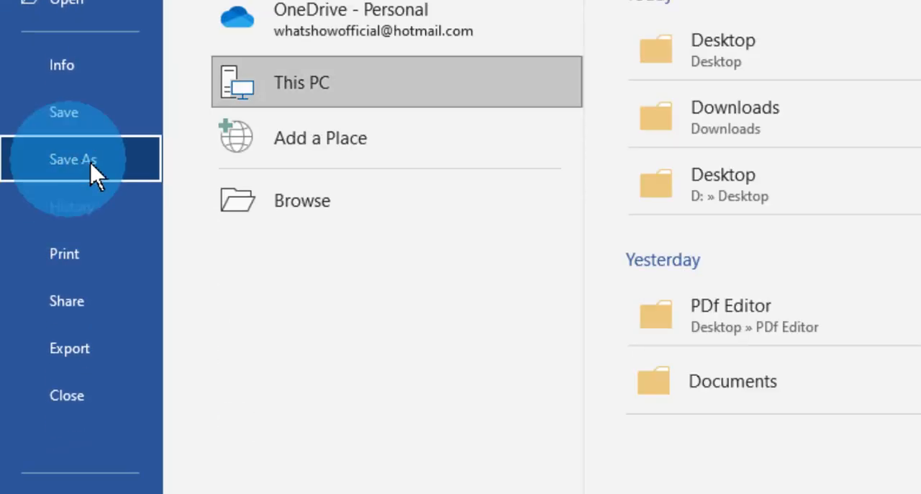
click(362, 213)
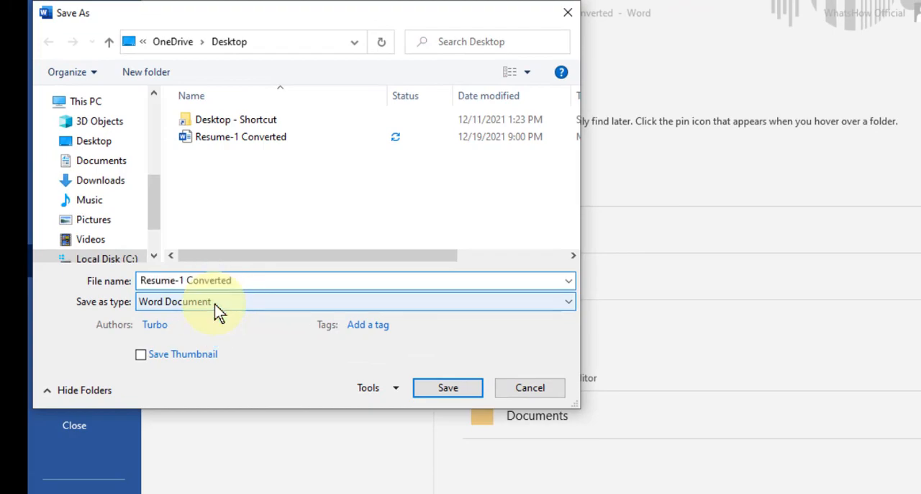
click(218, 306)
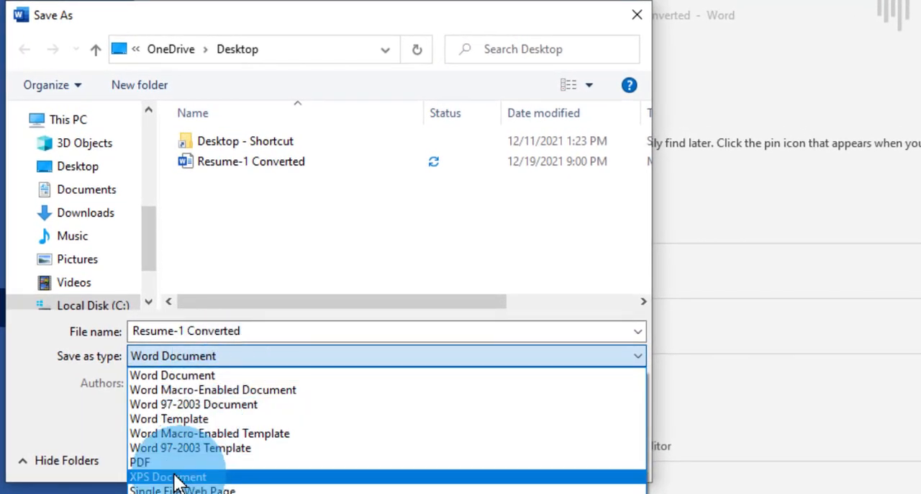
click(156, 463)
click(261, 334)
click(262, 333)
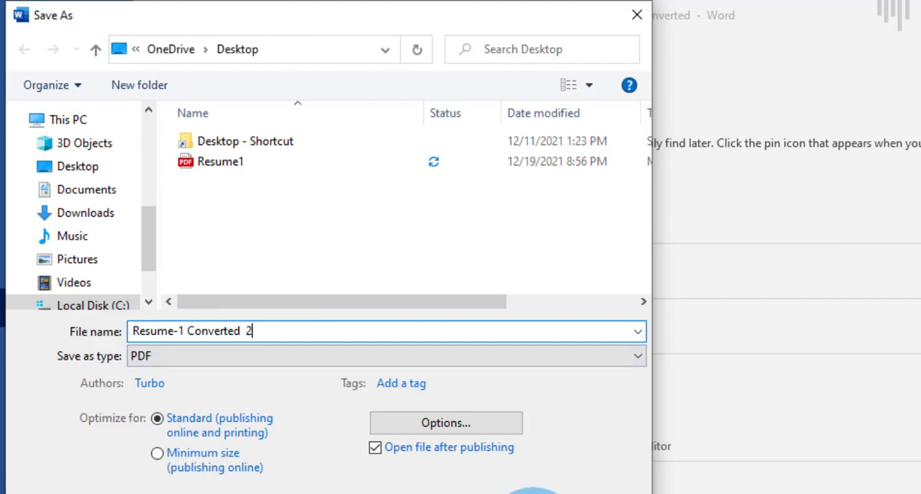
- In the PDF export options, try the Page(s) range and set the page range back to All
click(439, 421)
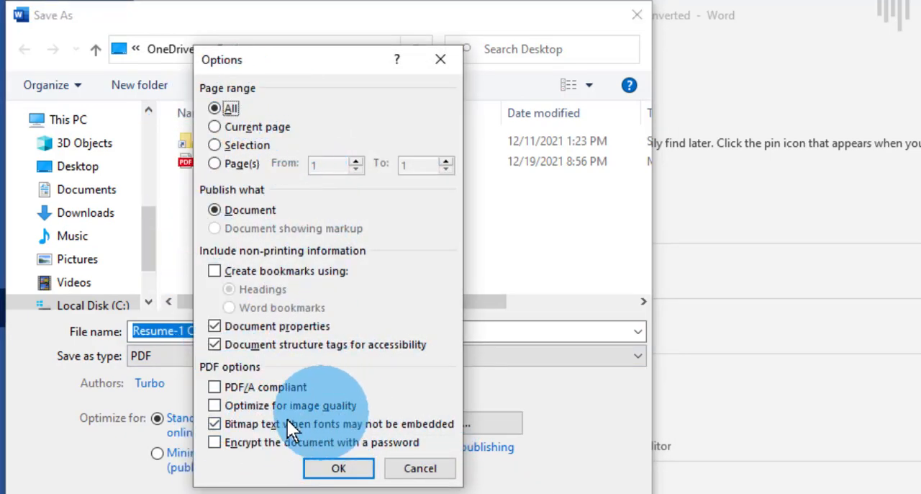
click(234, 163)
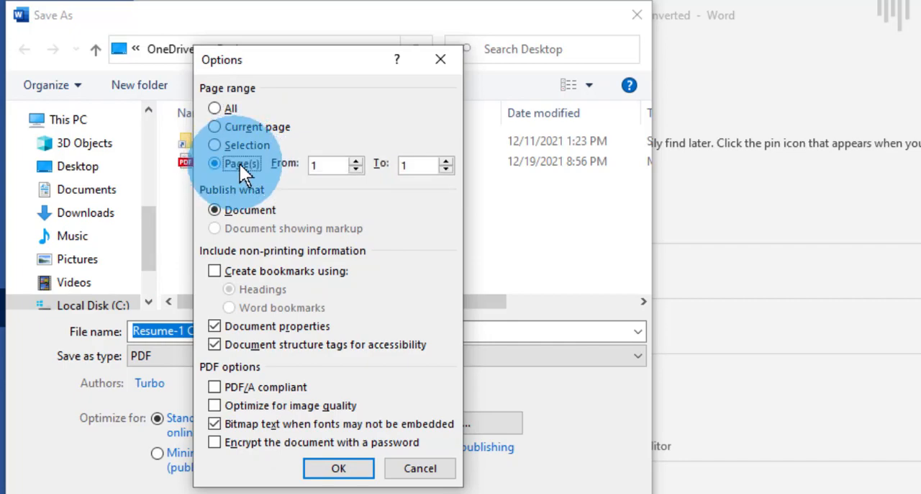
click(218, 108)
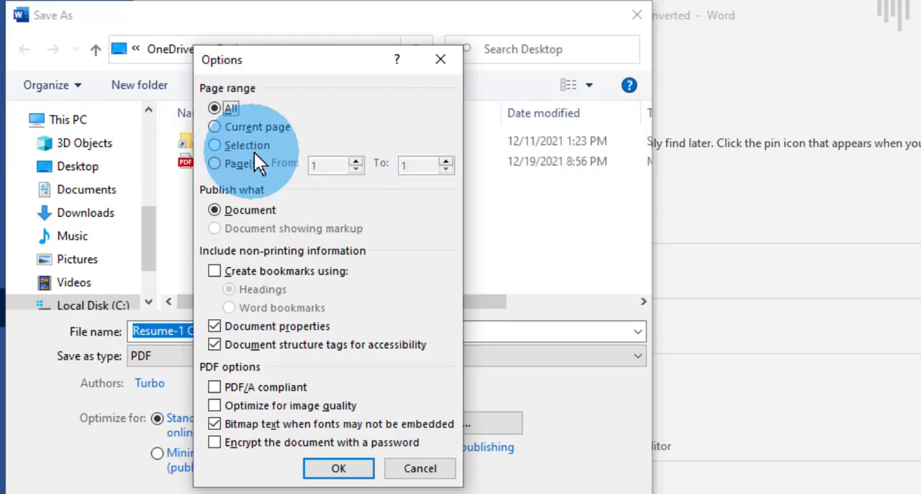
click(344, 469)
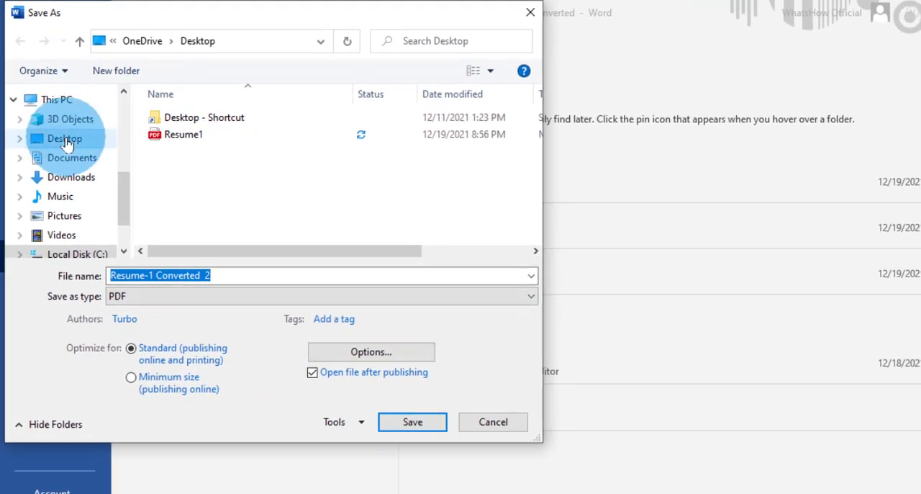
- Save the PDF copy to the Desktop and maximize the window in which it opens
click(65, 142)
click(412, 422)
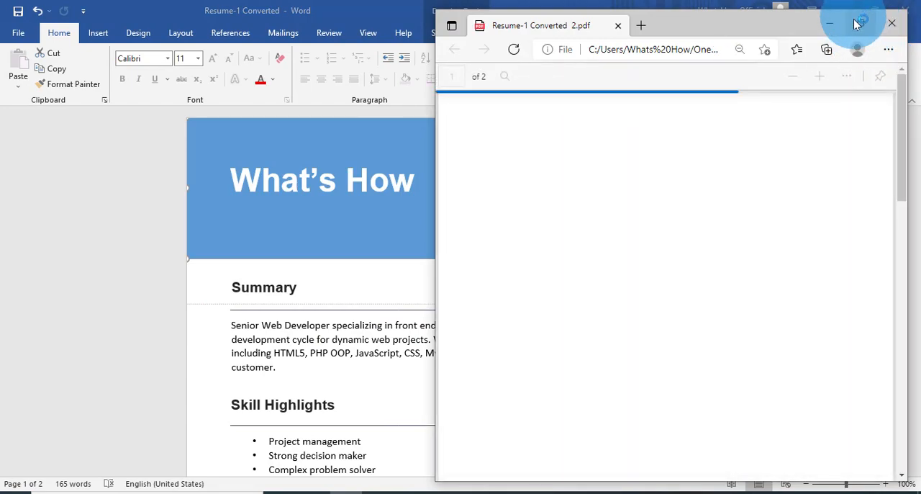
click(863, 24)
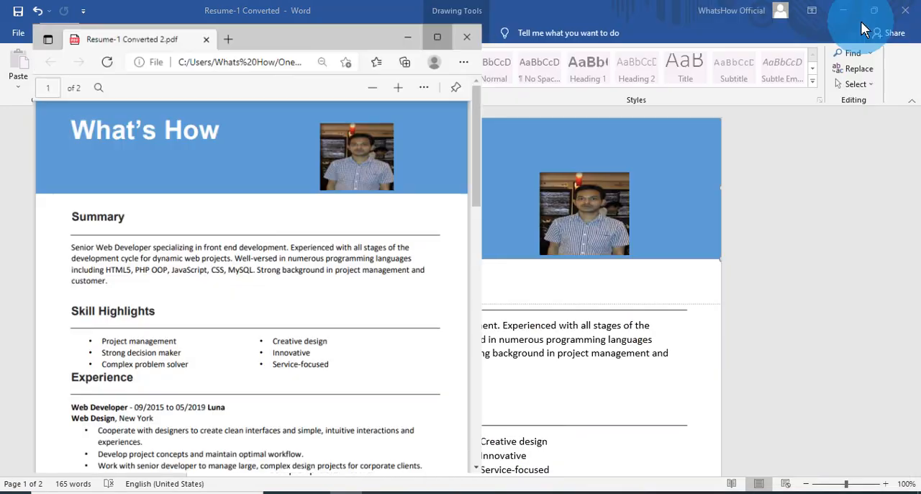
- Examine both pages of the exported PDF, close it, and refresh the desktop
scroll(453, 320, down, 10)
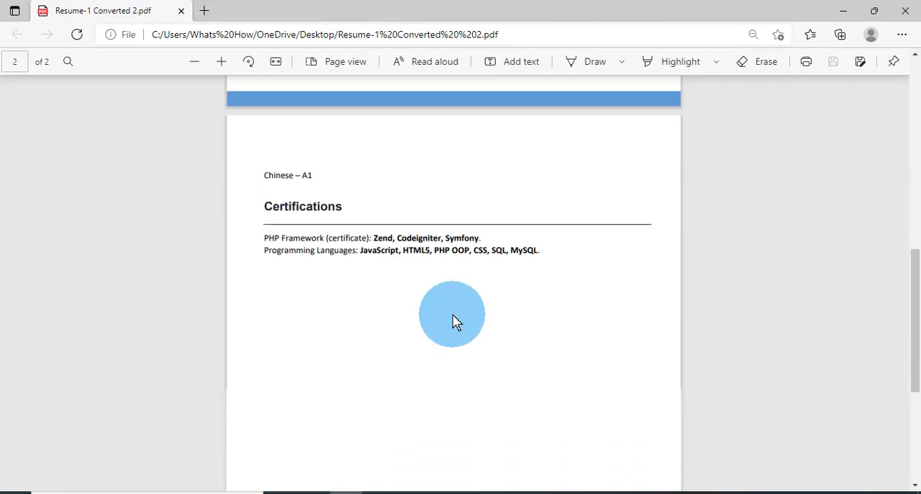
scroll(453, 320, up, 7)
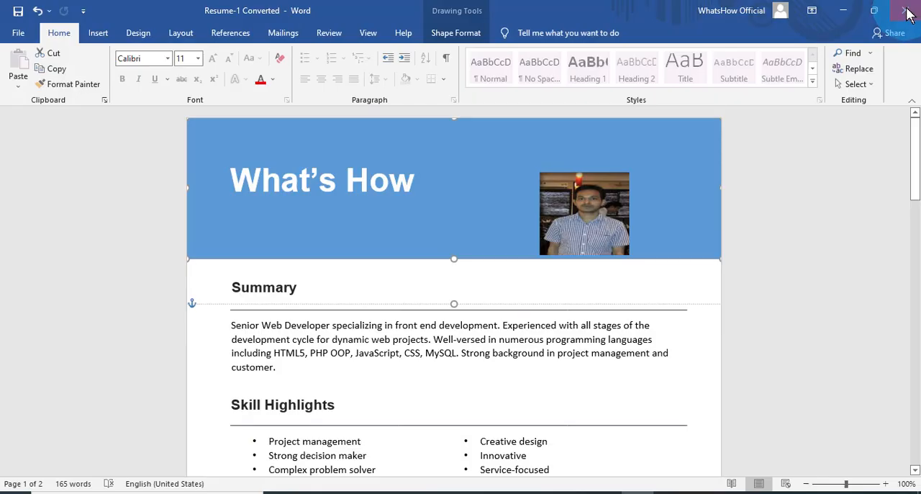
click(906, 10)
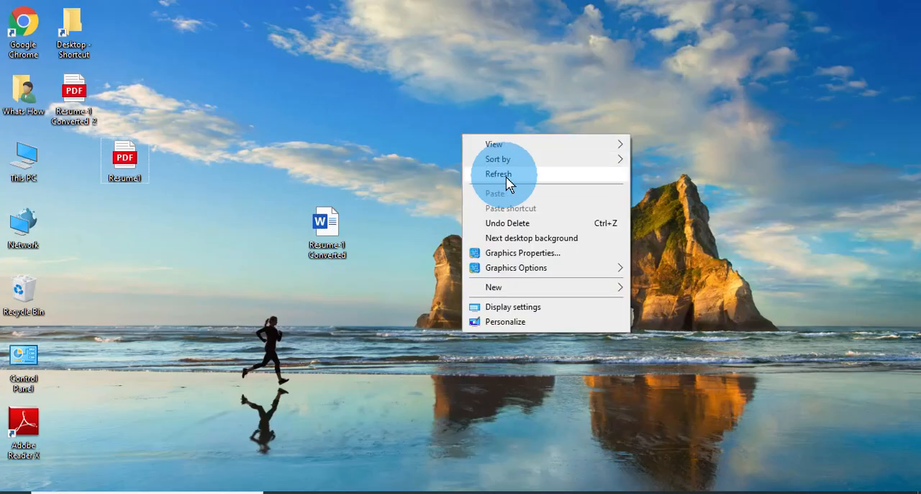
click(508, 181)
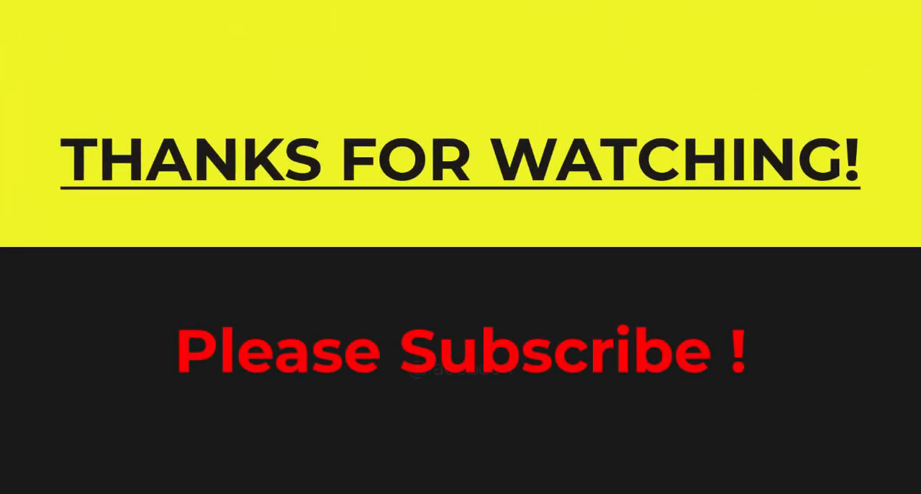